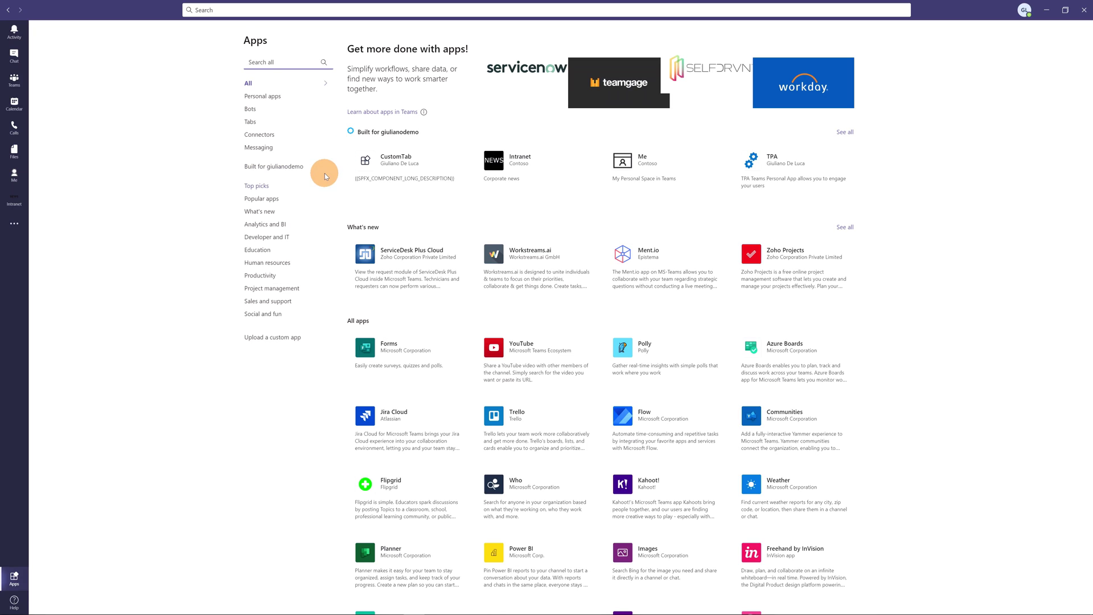
- View the 'Built for giulianodemo' apps category in the Teams app store
left_click(287, 168)
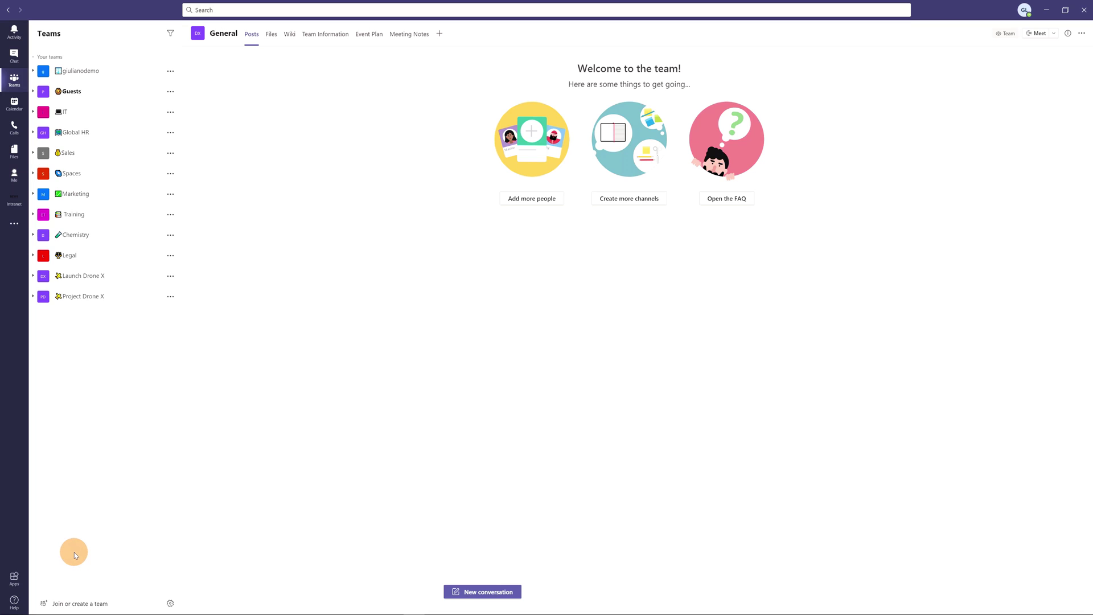
- Reopen the Teams Apps store and show the 'Built for giulianodemo' category again
left_click(16, 578)
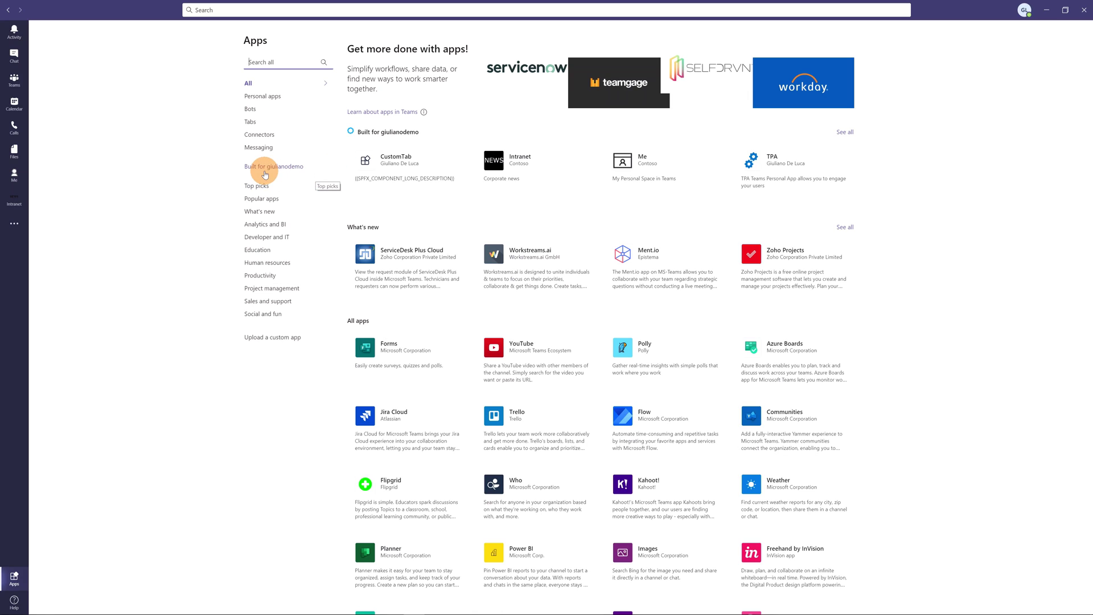
left_click(289, 168)
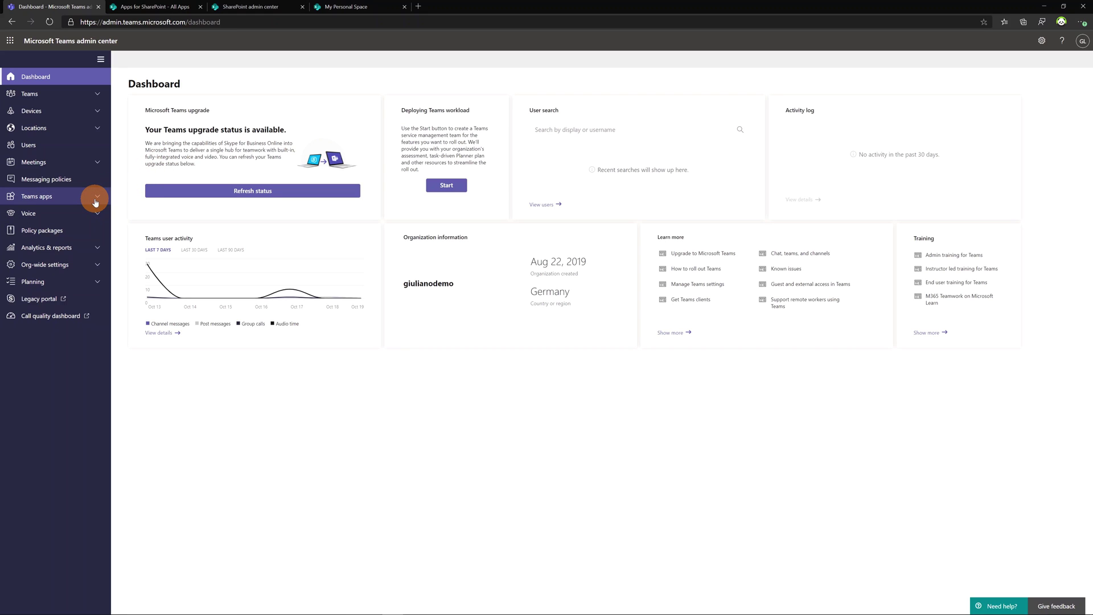
- Reach the Customize store page under Teams apps in the admin center
left_click(96, 202)
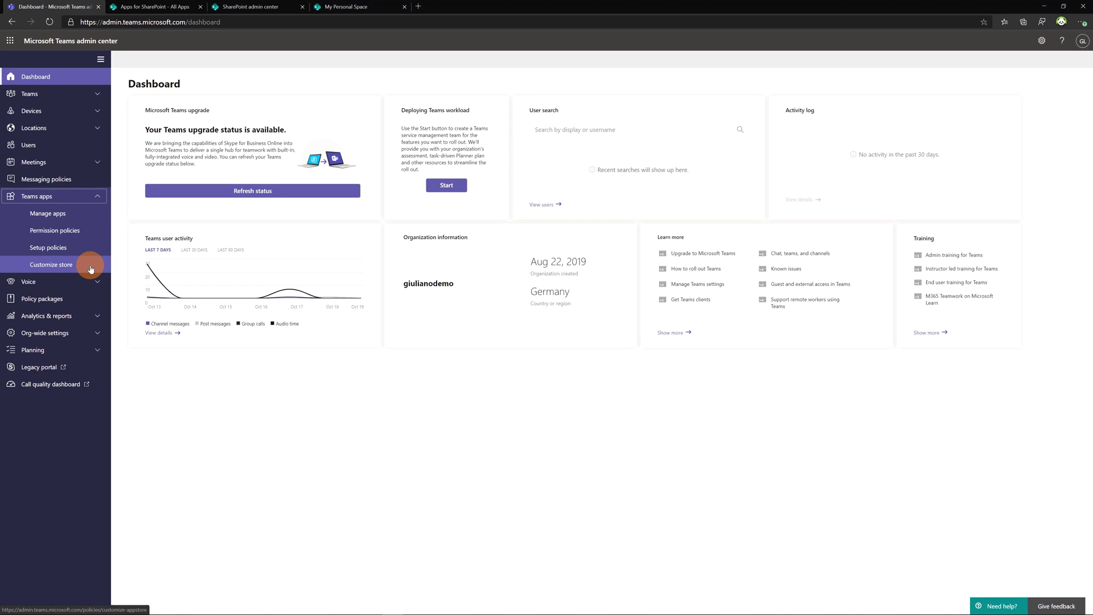
left_click(20, 265)
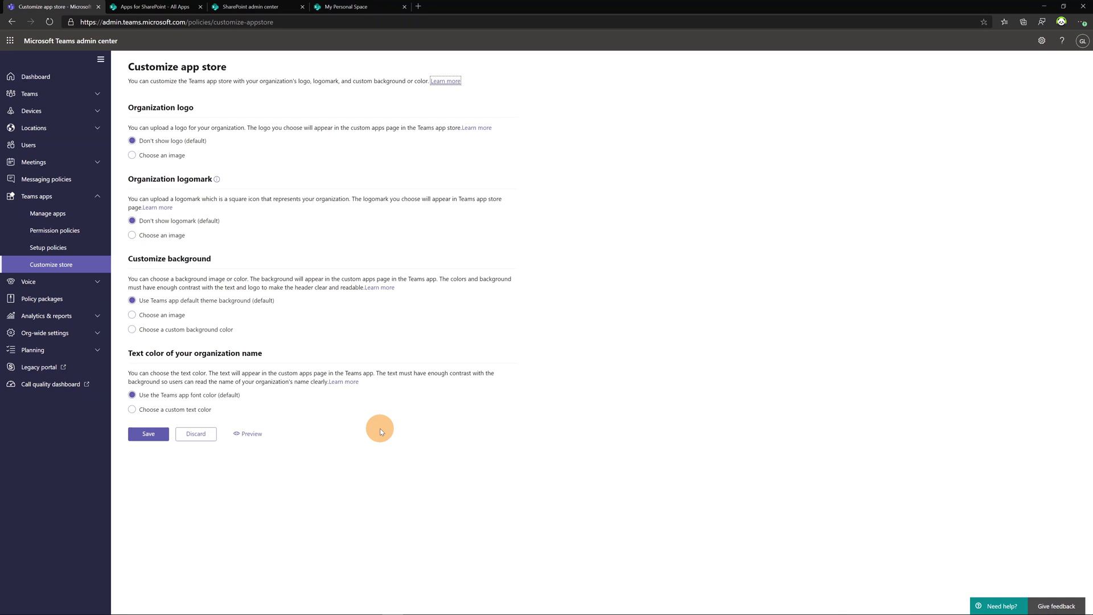
- Move the Teams preview aside and set the organization logo to use a custom image
left_click_drag(532, 169, 613, 106)
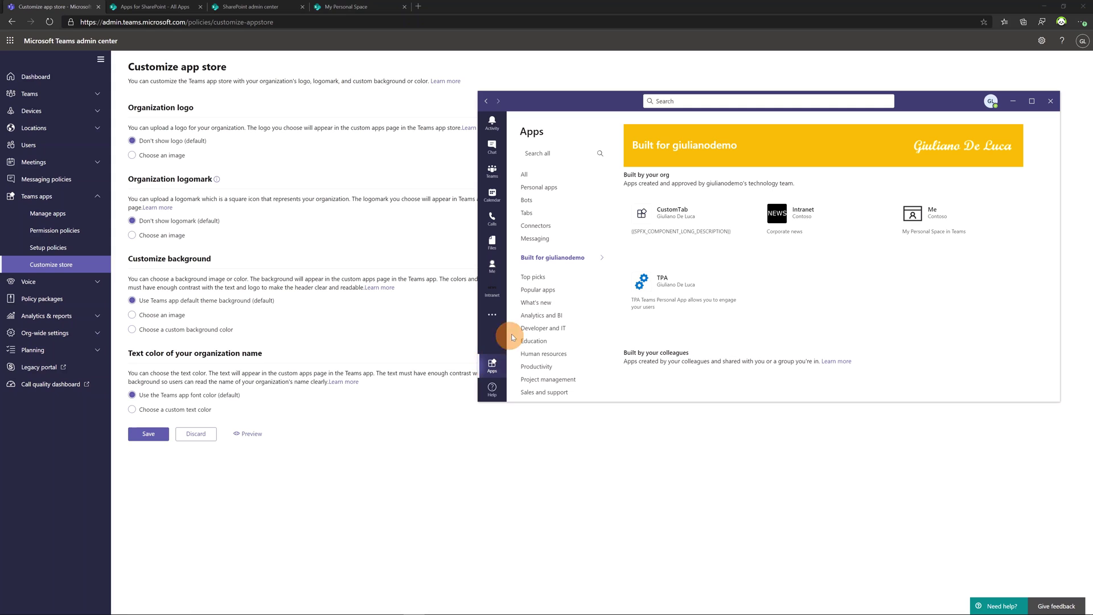
left_click(525, 177)
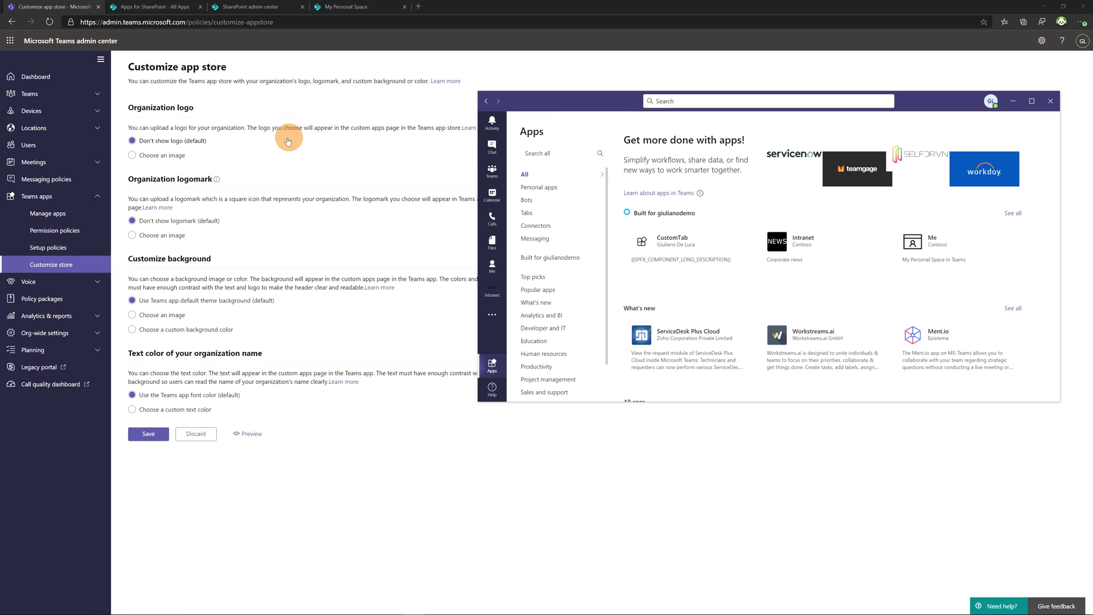
left_click(164, 156)
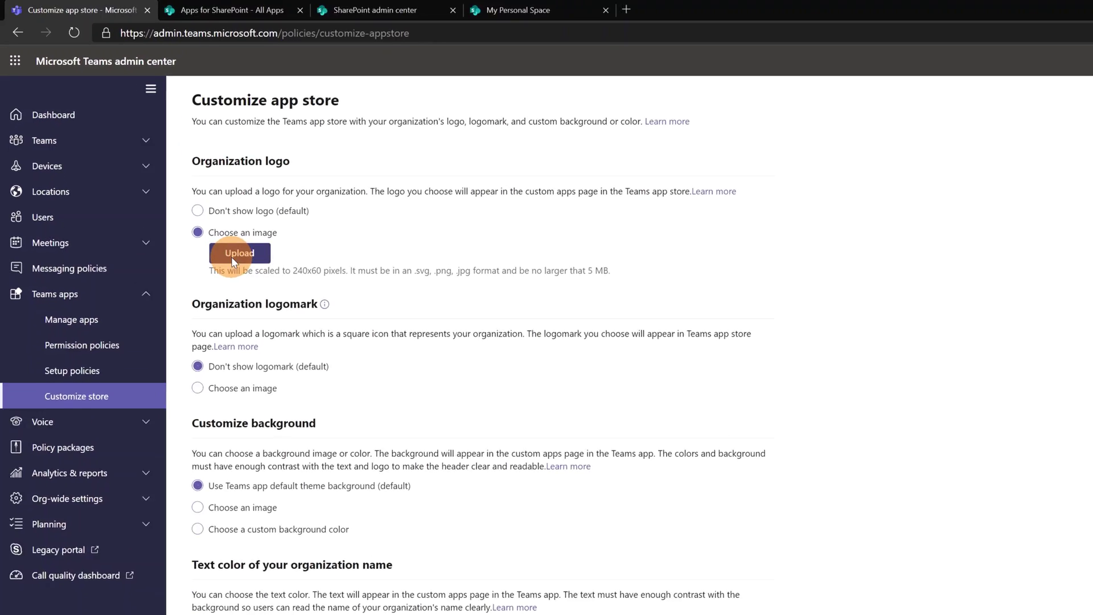
- Upload giuleonLogo.240x60.png as the organization logo and check the org apps page in Teams
left_click(231, 257)
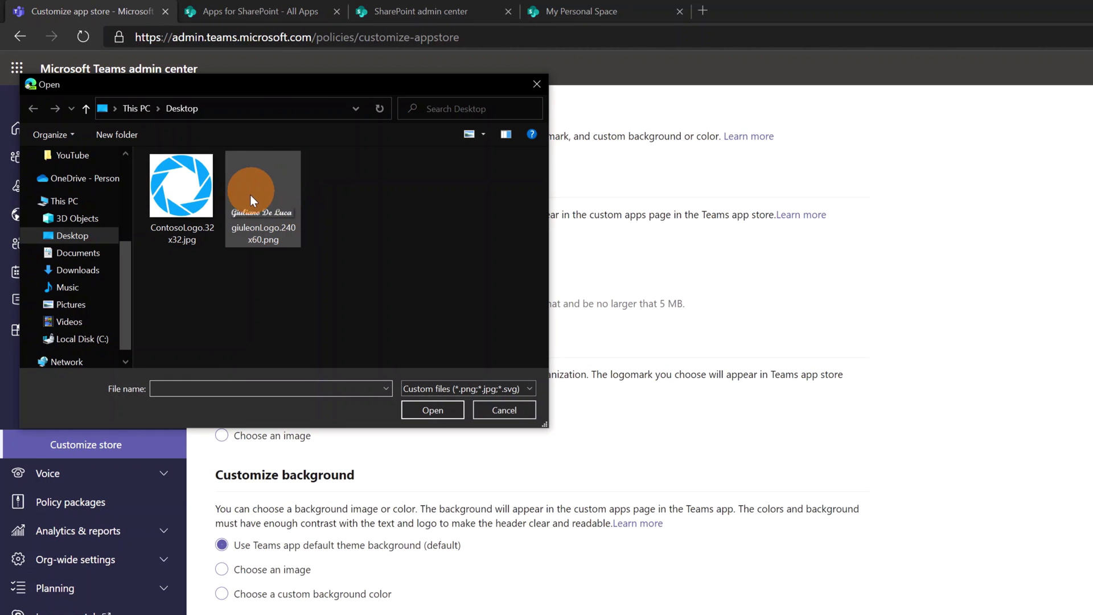
mouse_move(263, 196)
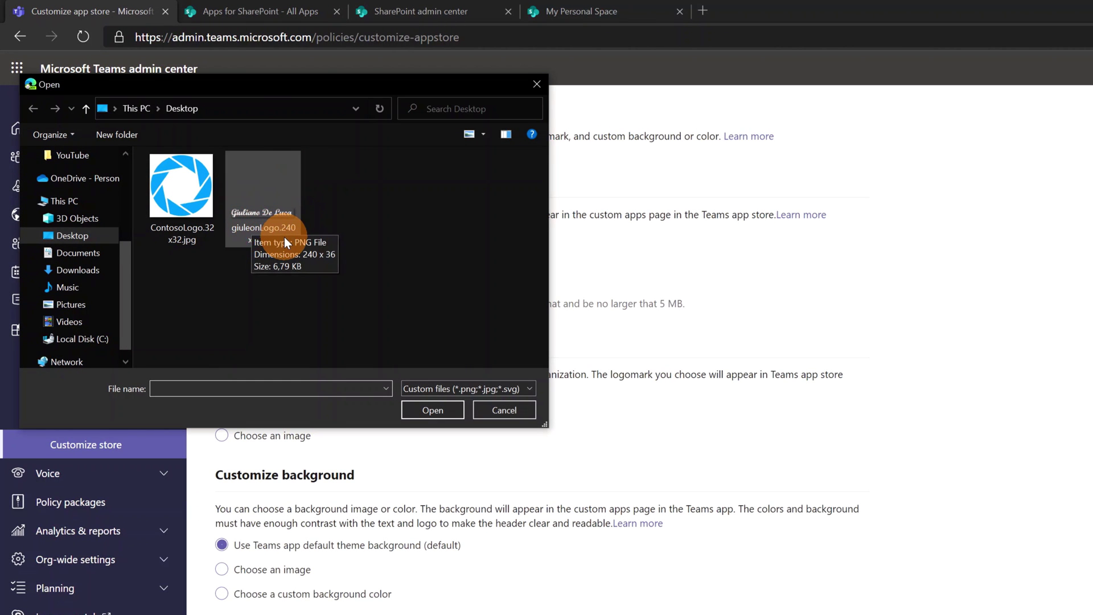
left_click(234, 237)
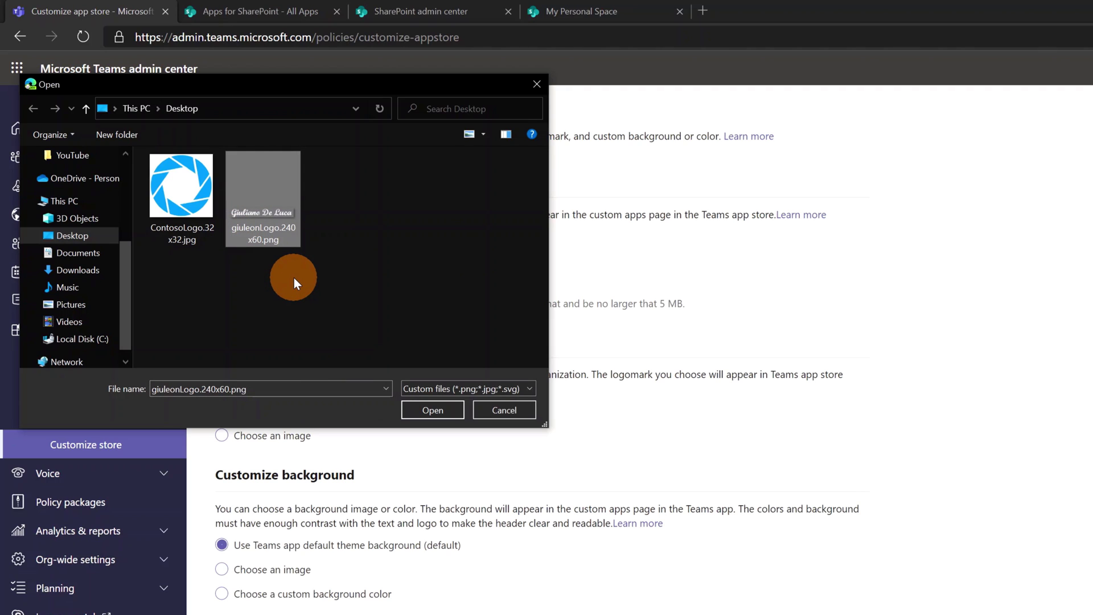
left_click(438, 413)
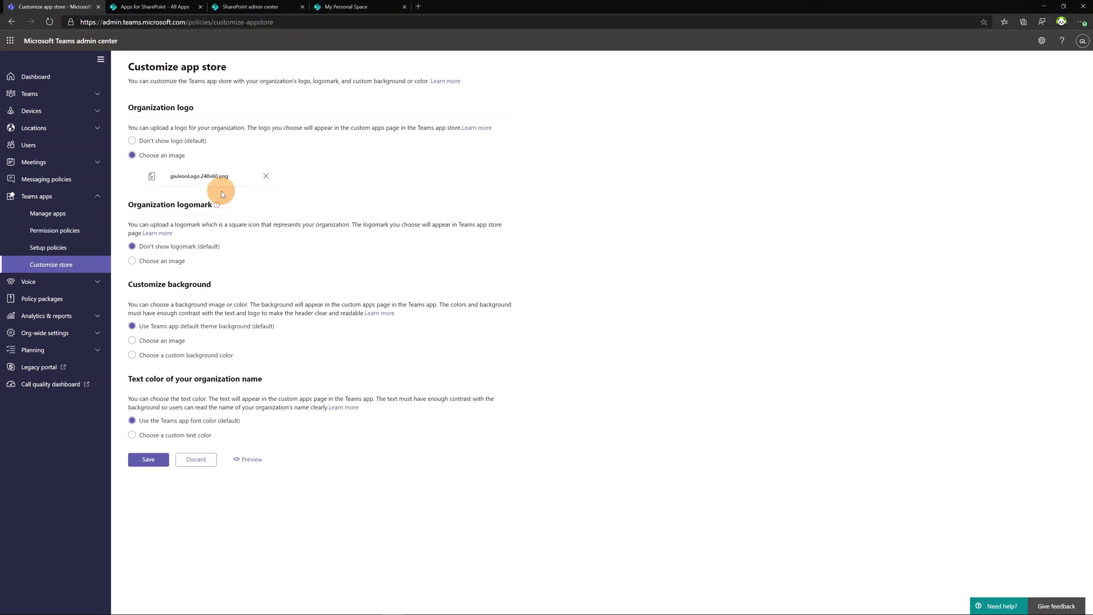
key("alt+Tab")
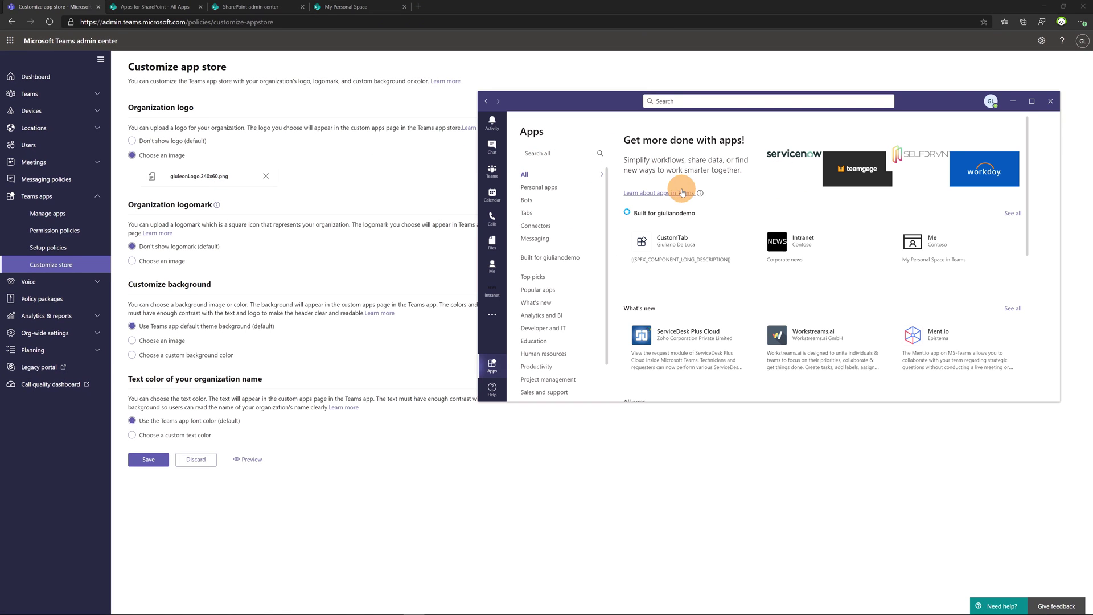
left_click(556, 258)
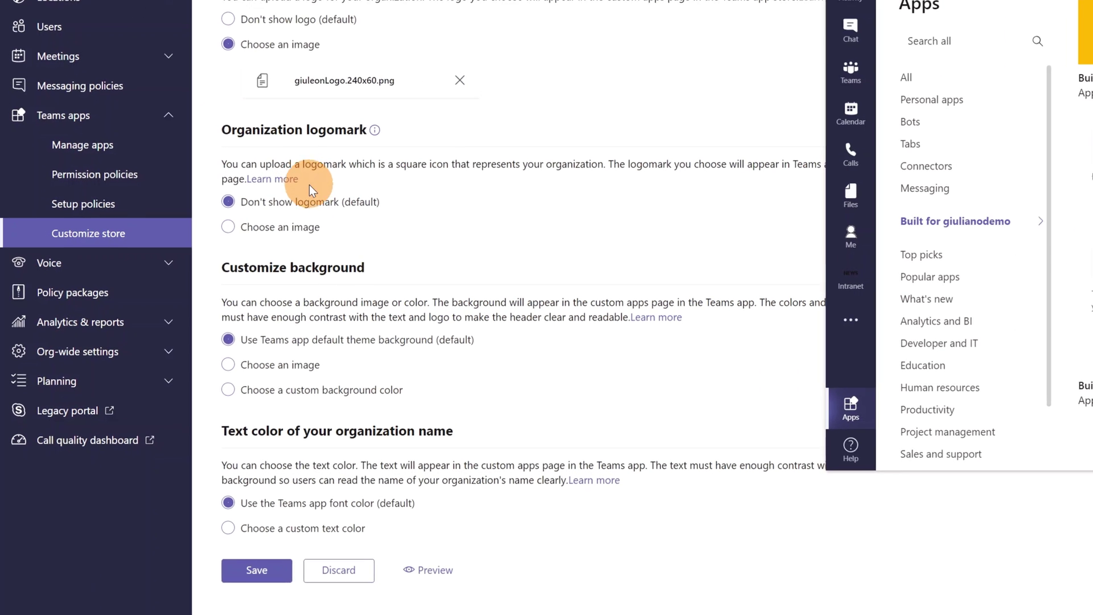
- Upload ContosoLogo.32x32.jpg as the custom organization logomark image
left_click(306, 236)
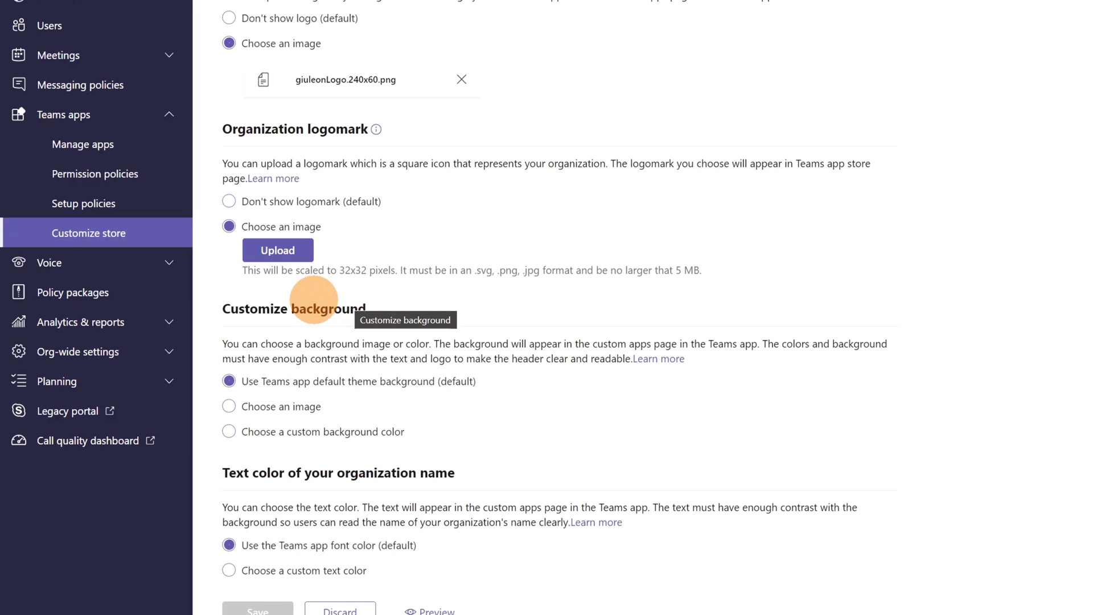
left_click(278, 259)
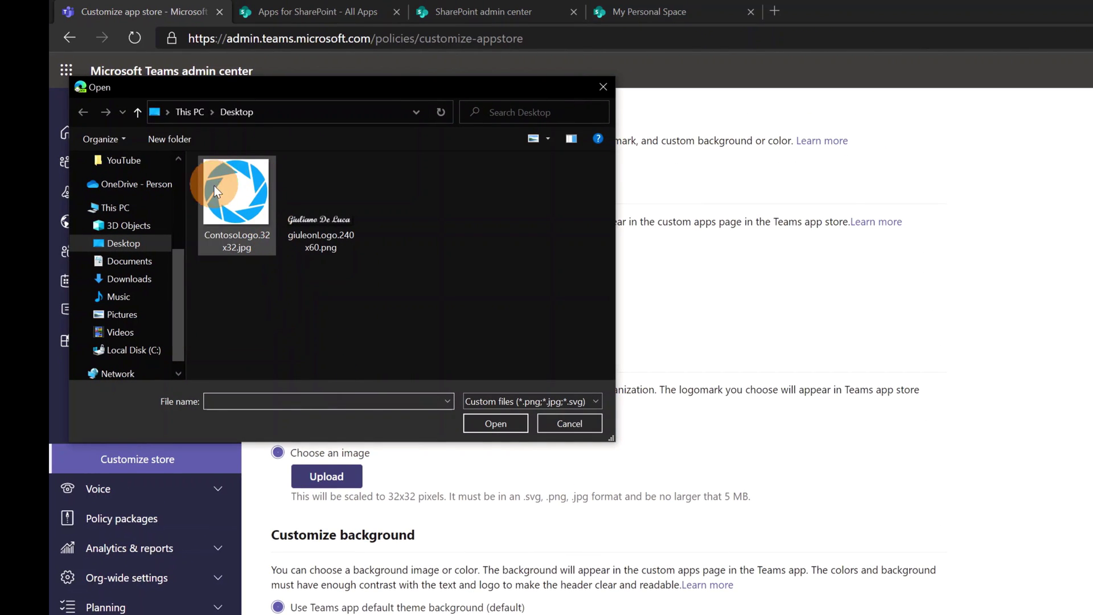
left_click(215, 185)
left_click(472, 424)
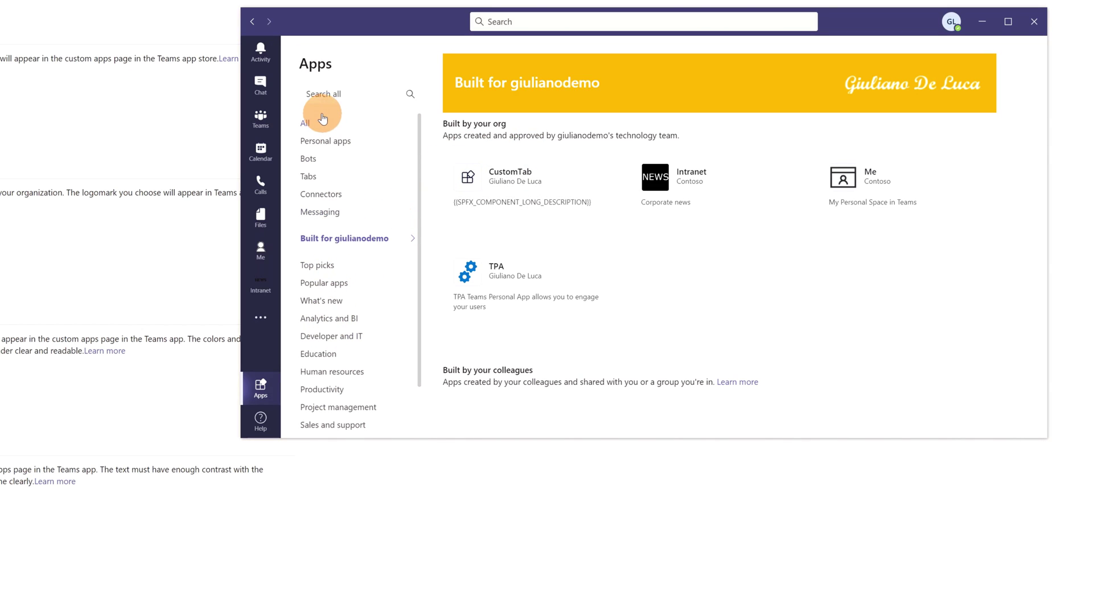
left_click(305, 124)
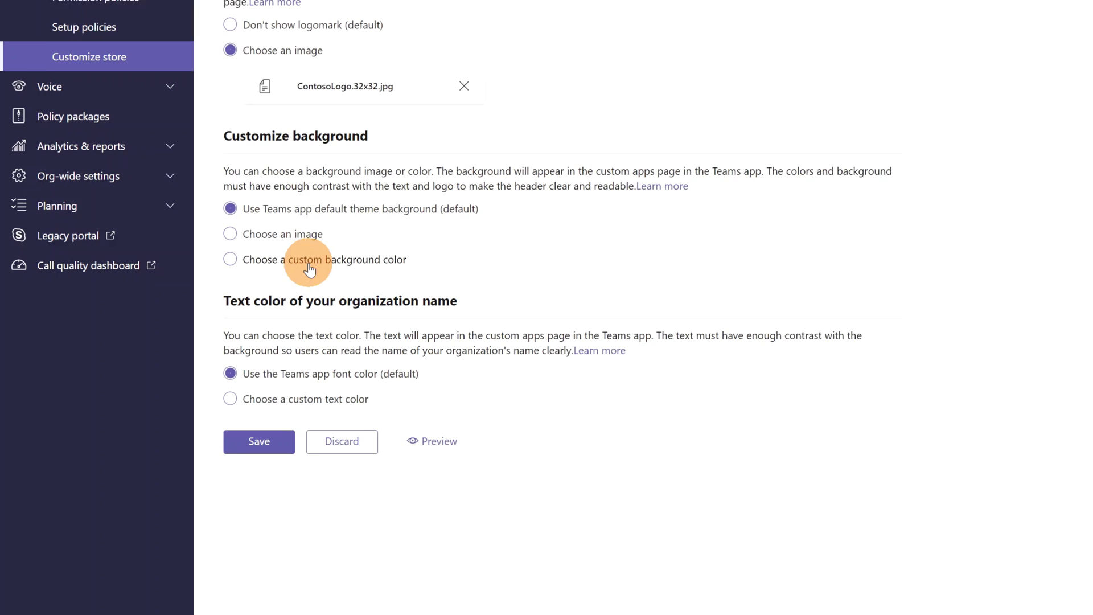
- Set a custom bright blue store background colour, then switch background to an uploaded image
left_click(172, 382)
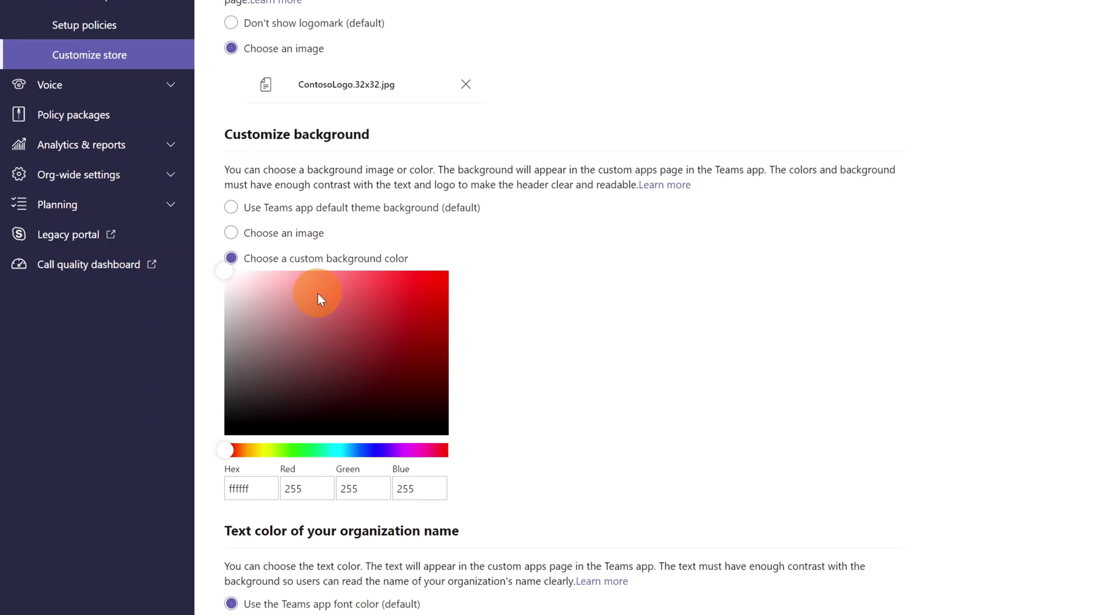
mouse_move(290, 293)
left_mouse_down()
mouse_move(295, 310)
mouse_move(364, 338)
left_mouse_up()
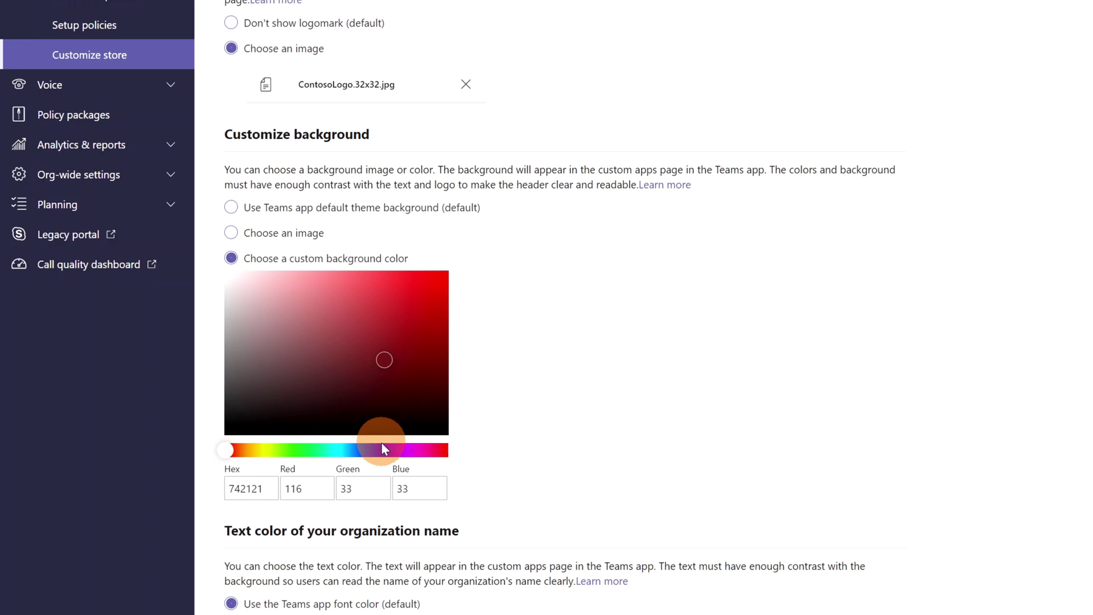
left_click(367, 451)
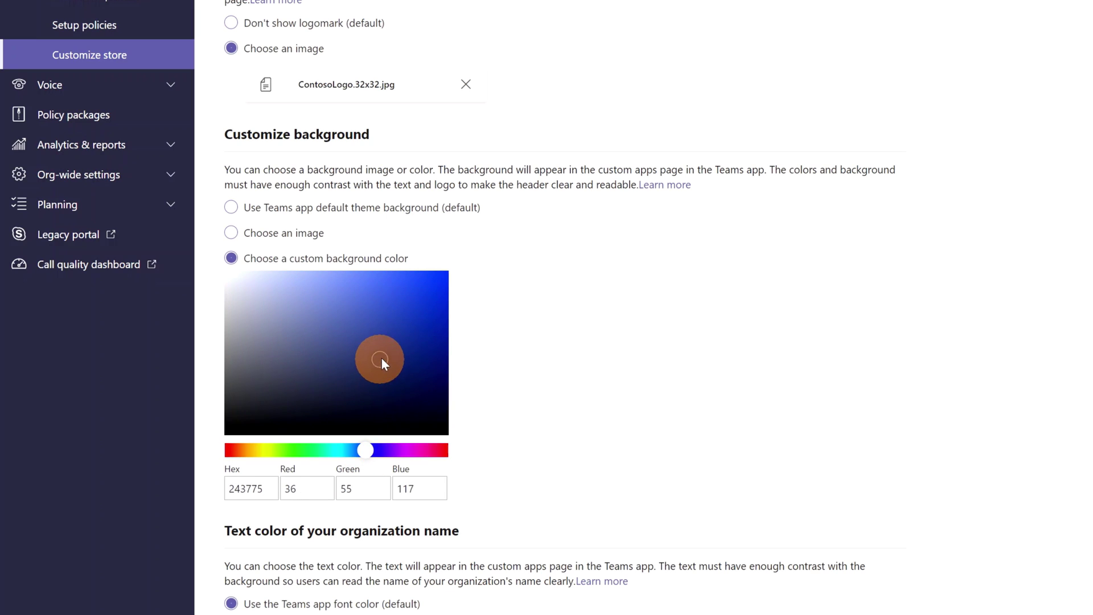
mouse_move(382, 359)
left_mouse_down()
mouse_move(444, 276)
mouse_move(566, 265)
left_mouse_up()
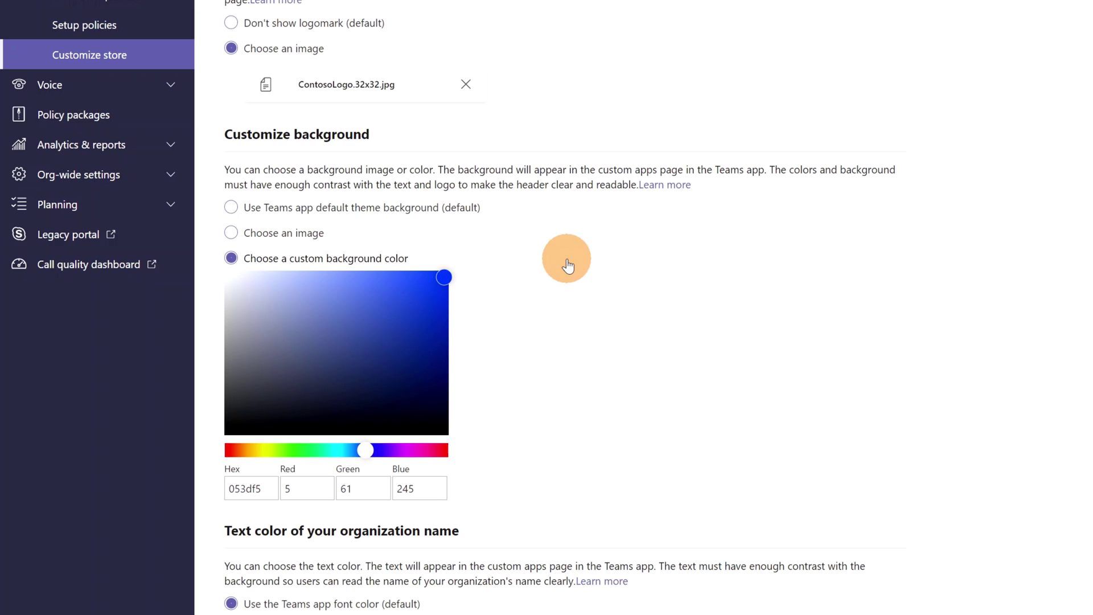
left_click(283, 235)
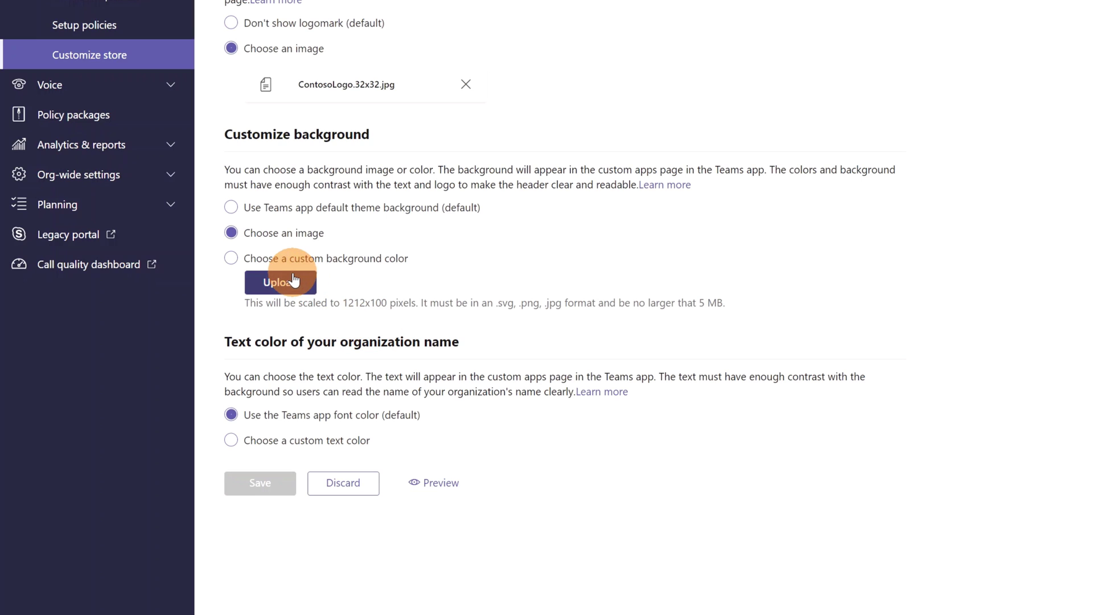
- Revert the background to the custom blue 053df5 and check the org apps page in Teams
left_click(247, 260)
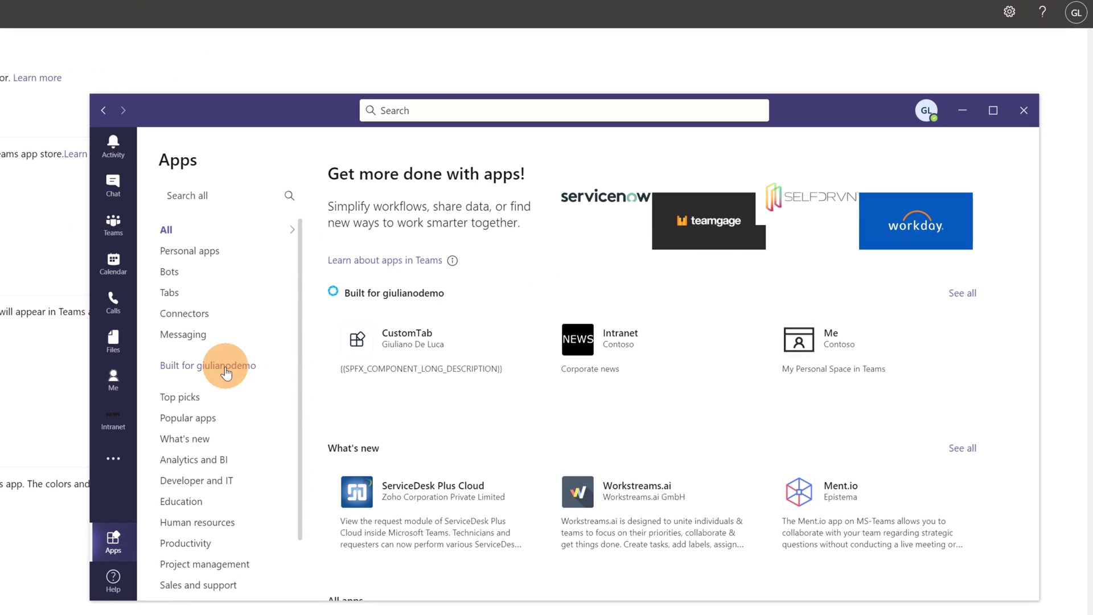
left_click(221, 370)
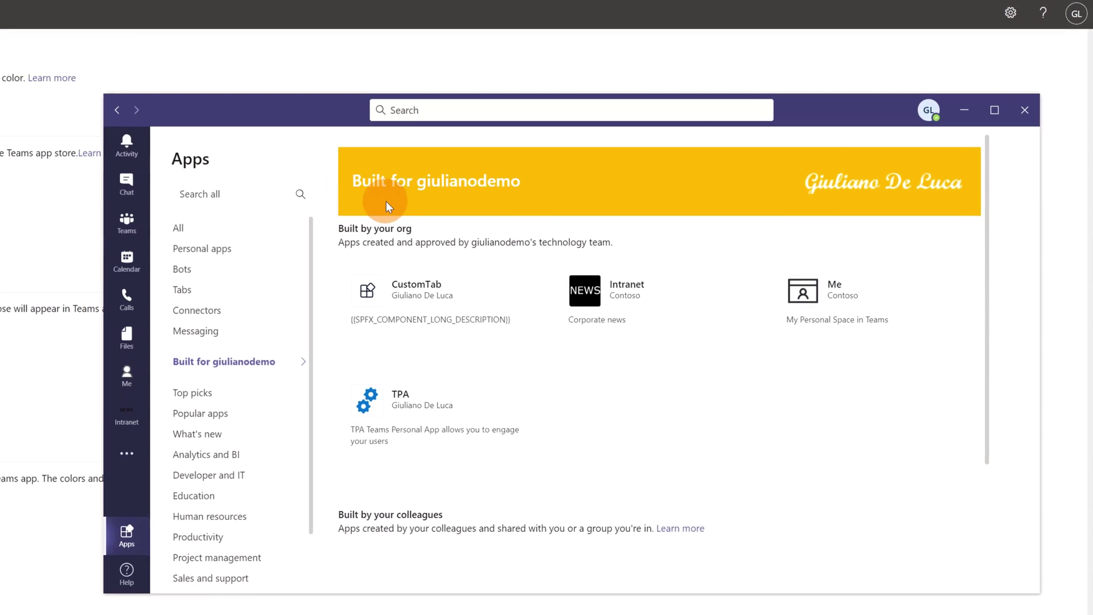
- Try a dark red custom text colour, revert to the default Teams font colour, and check the Teams banner
left_click(413, 273)
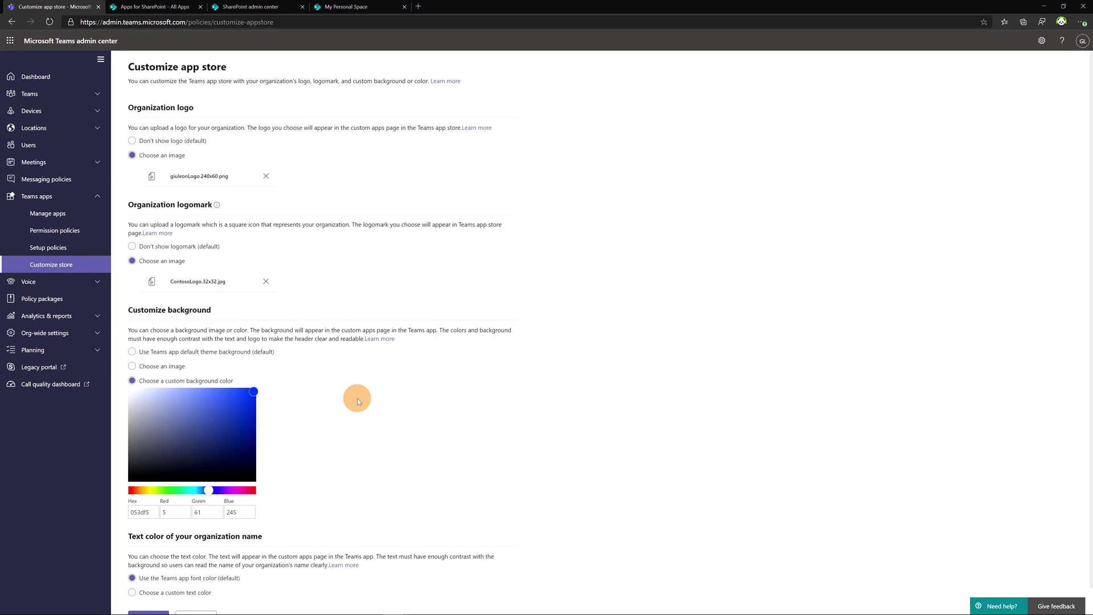
scroll(356, 398, "down", 2)
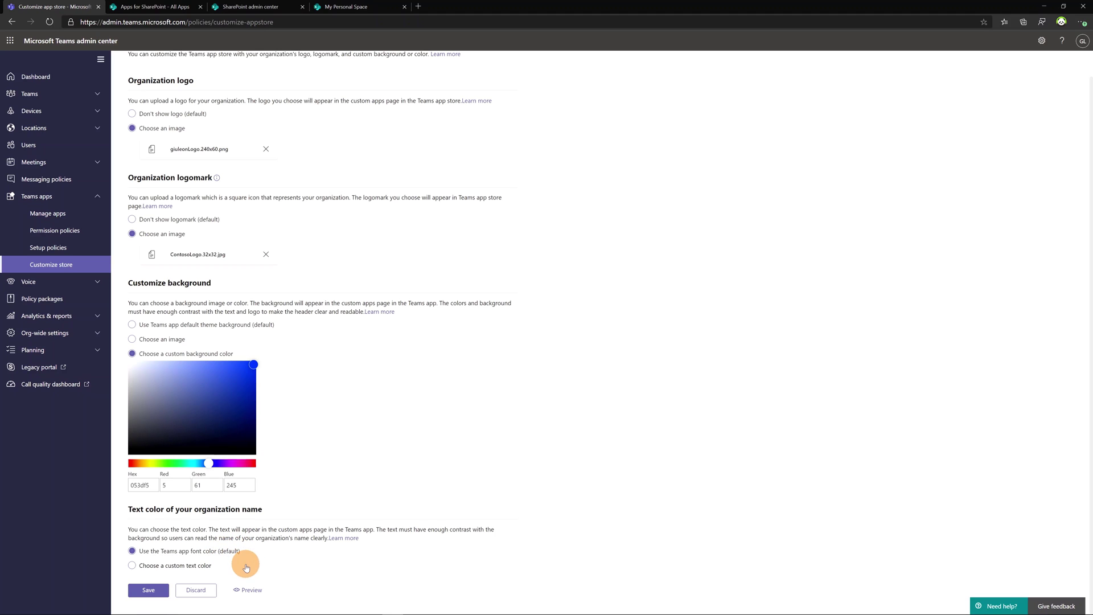
left_click(194, 566)
scroll(201, 512, "down", 2)
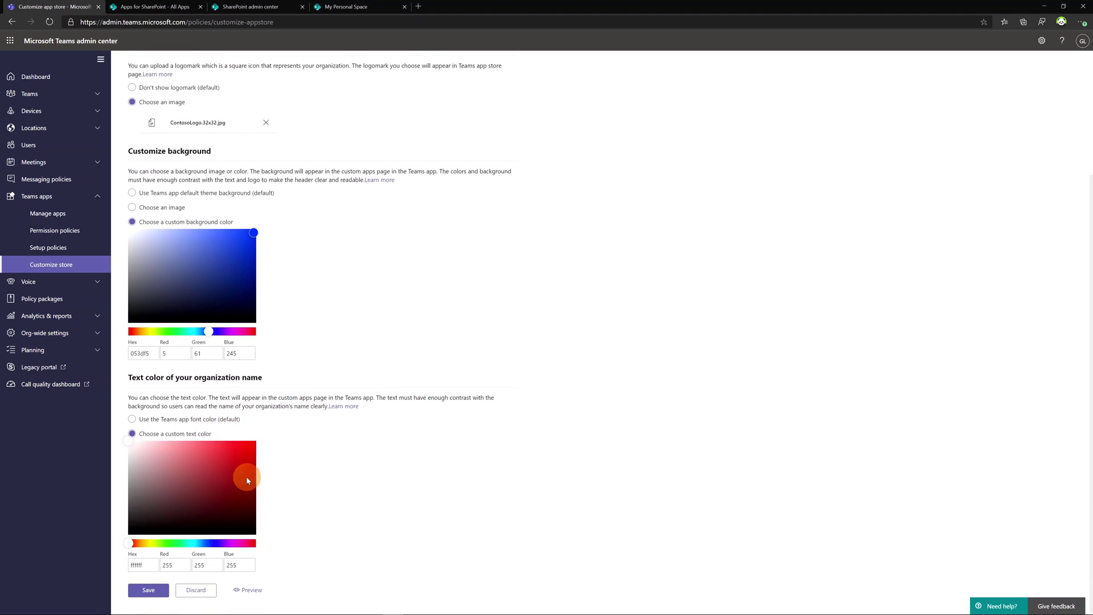
mouse_move(134, 446)
left_mouse_down()
mouse_move(195, 506)
mouse_move(257, 470)
left_mouse_up()
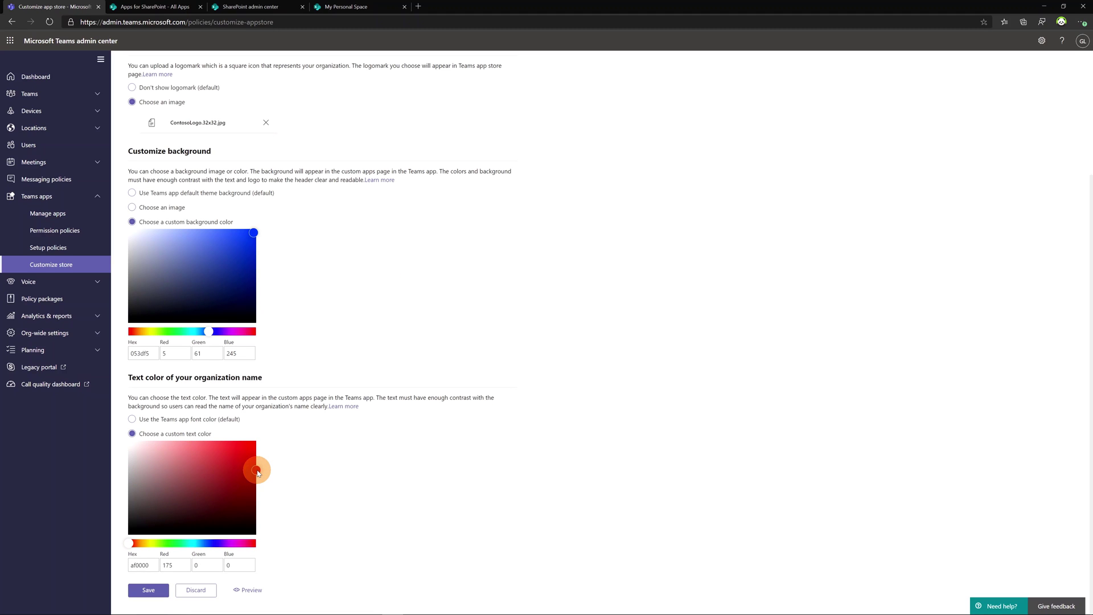
left_click(171, 419)
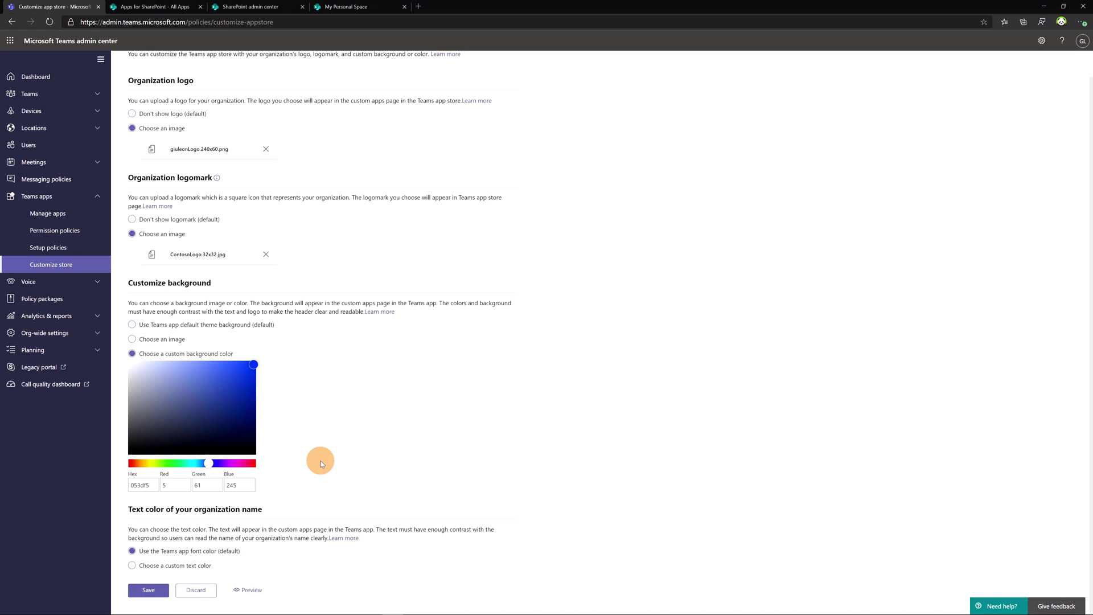
key("alt+Tab")
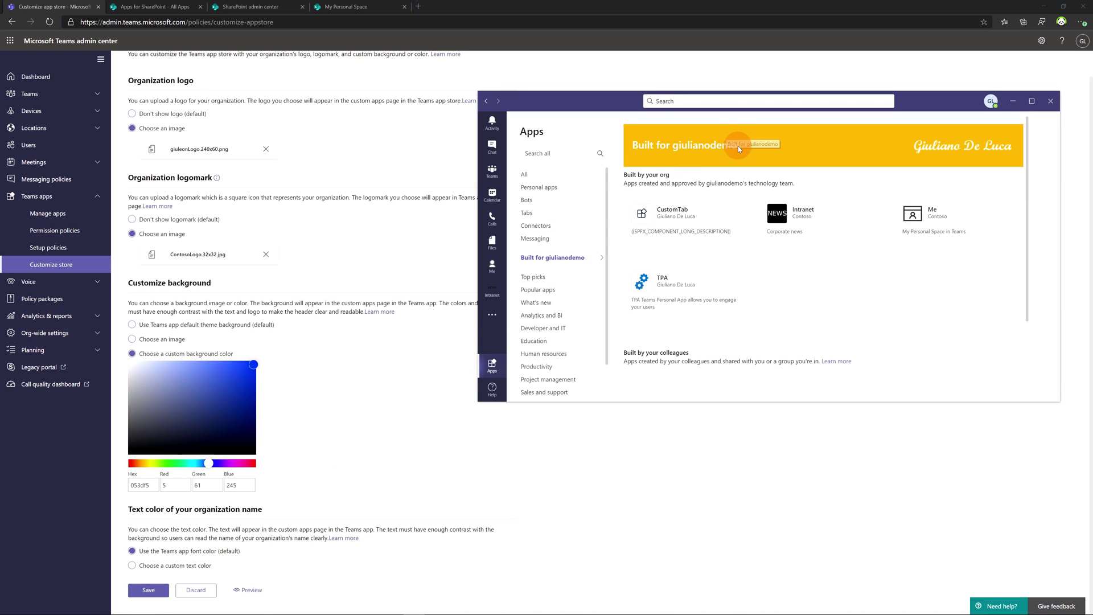
left_click_drag(738, 146, 650, 147)
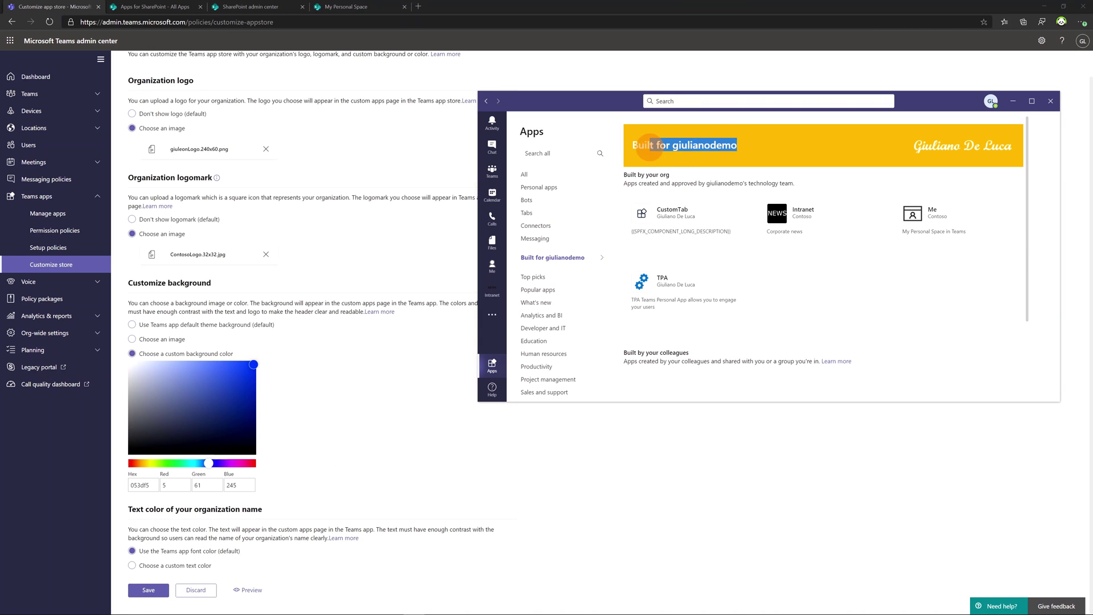
- Preview the store branding including the Custom apps page, then close the preview
left_click(354, 523)
left_click(247, 590)
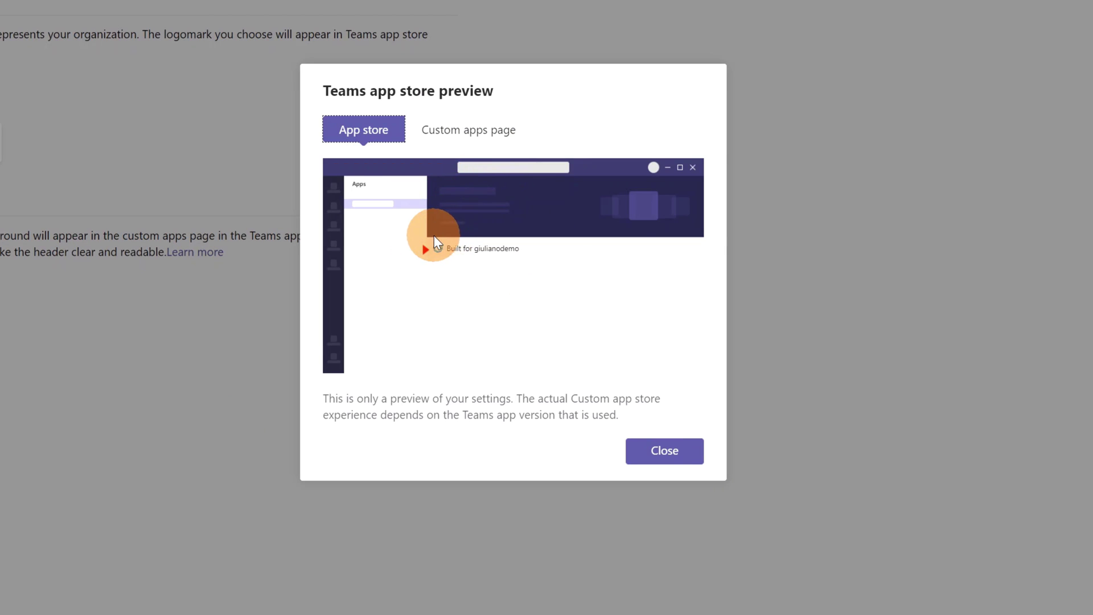
left_click(443, 141)
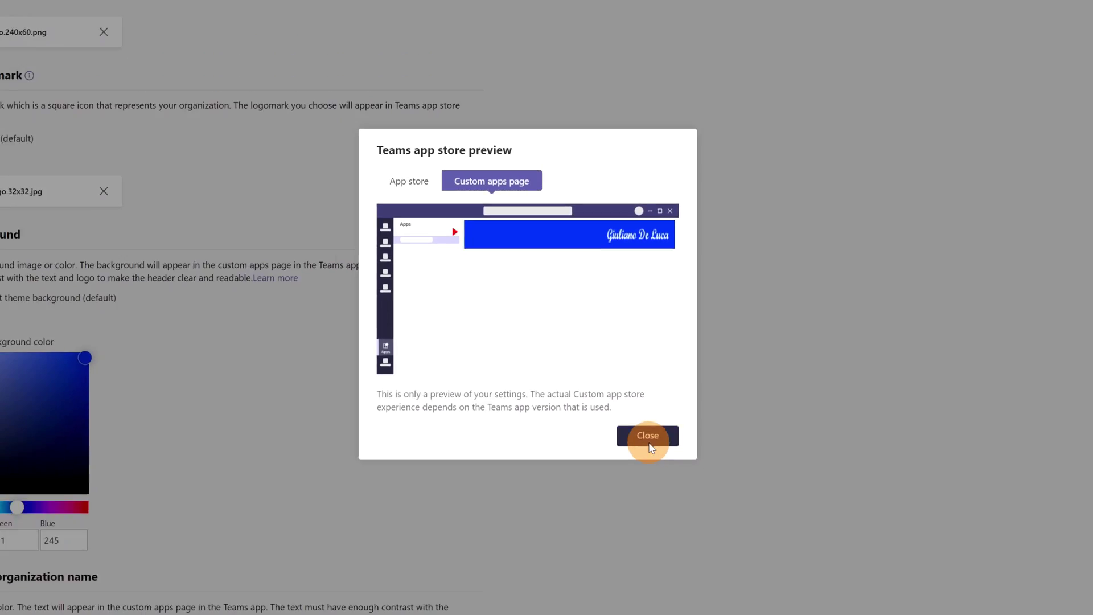
left_click(681, 467)
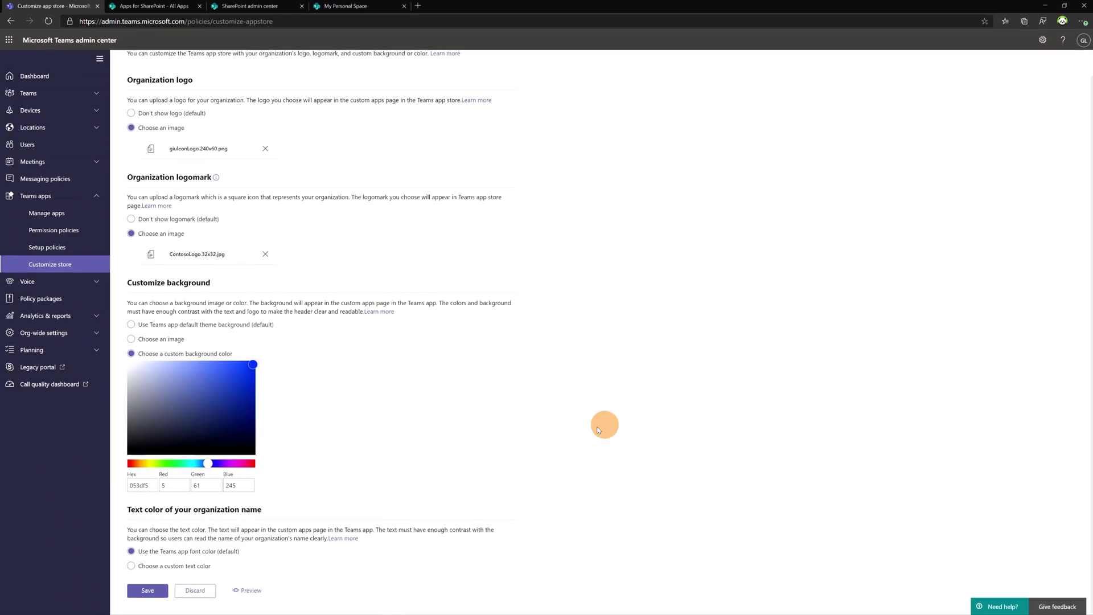
- Save the app store customization with the org logo, logomark, blue background and default text color
left_click(150, 589)
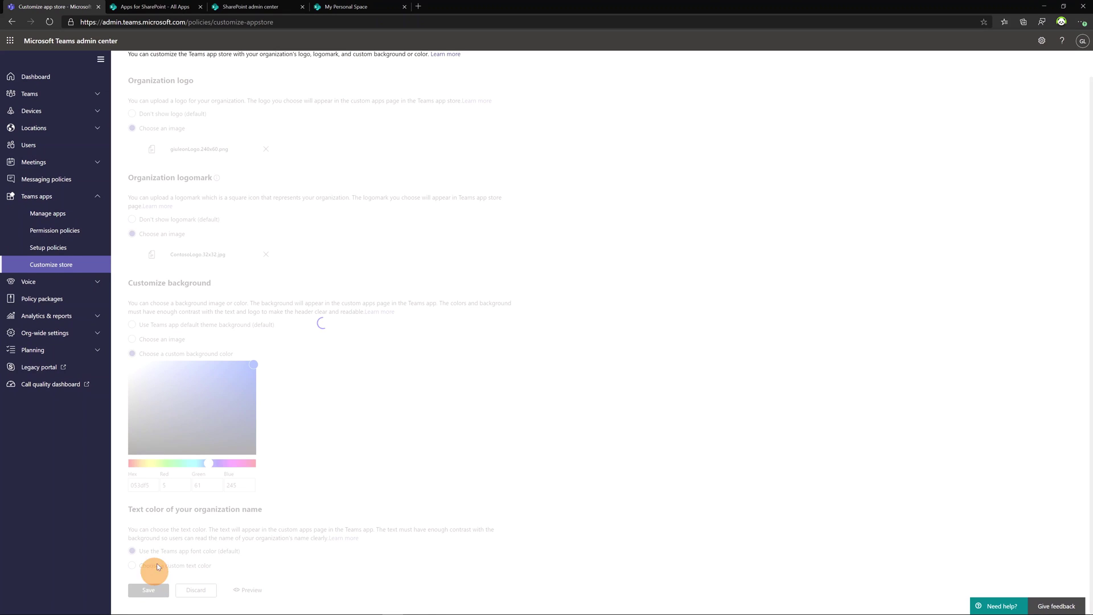